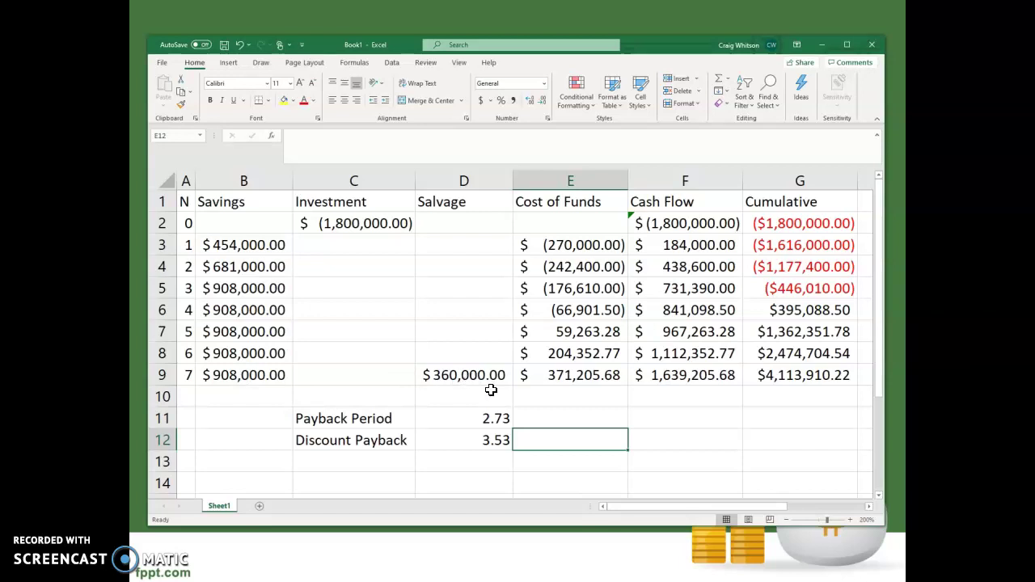
- Delete the Cost of Funds column and confirm E2 still holds =SUM(B2:D2)
right_click(574, 180)
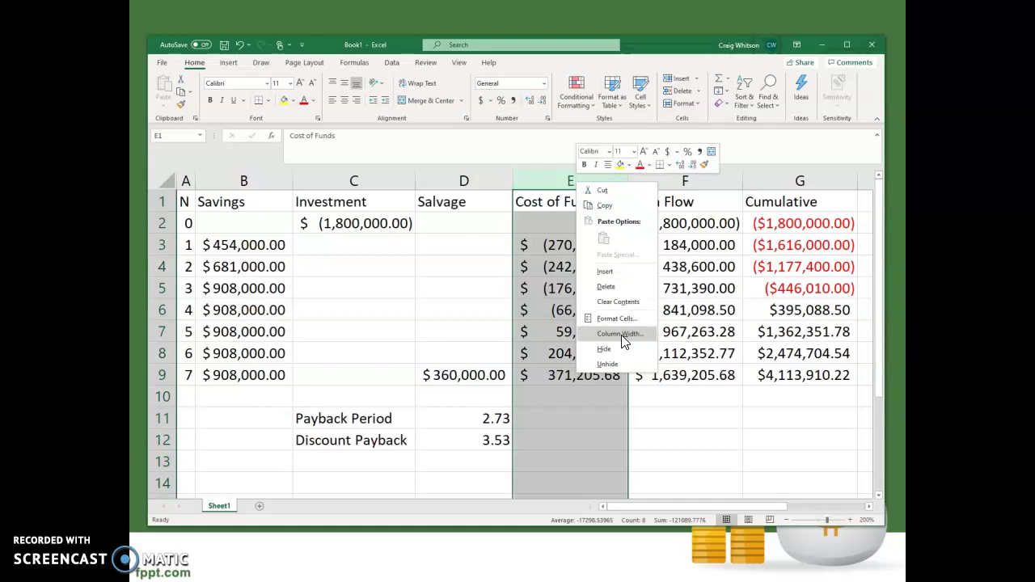
left_click(623, 287)
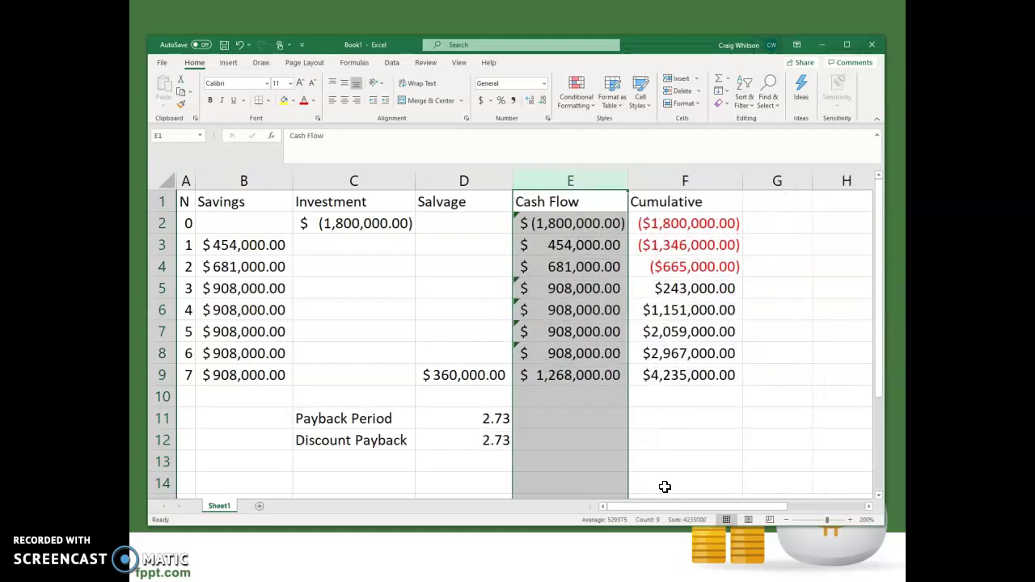
left_click(566, 221)
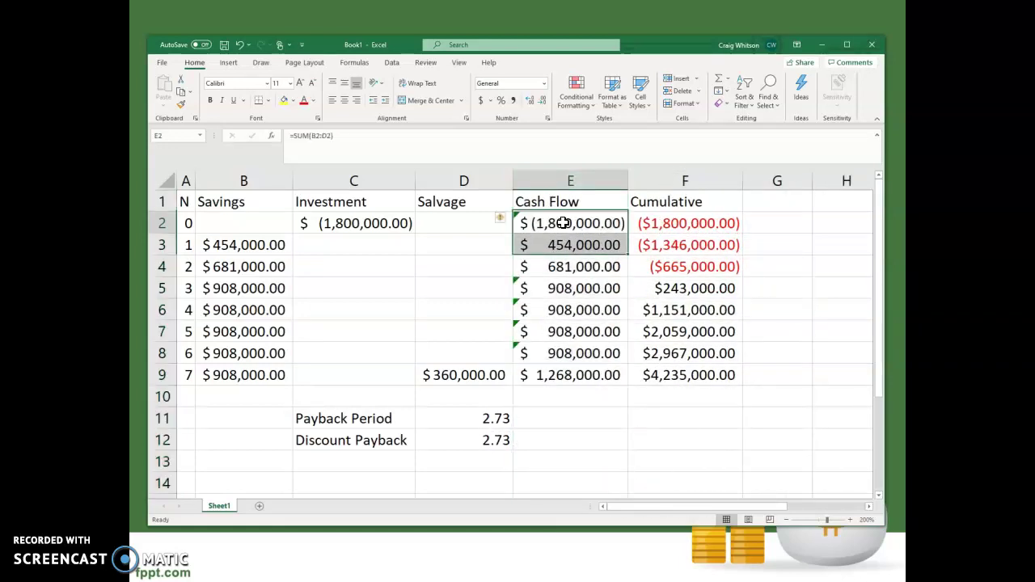
left_click(482, 148)
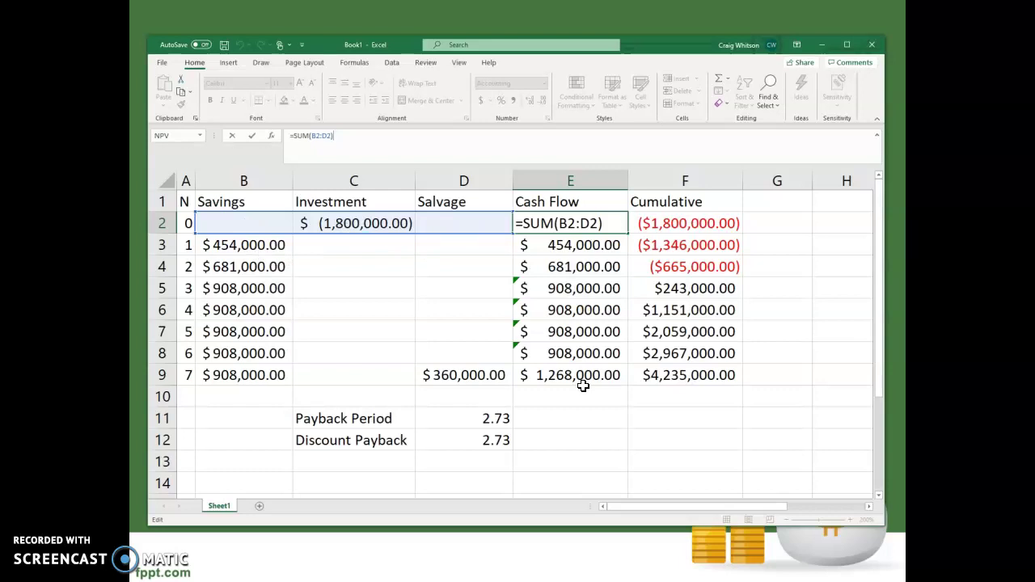
key("ctrl+Return")
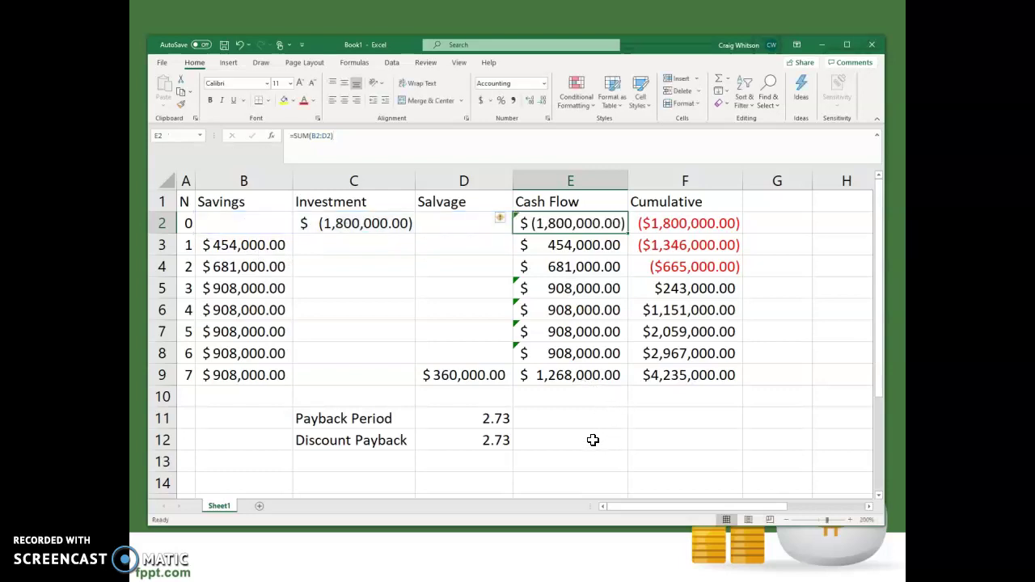
left_click(594, 440)
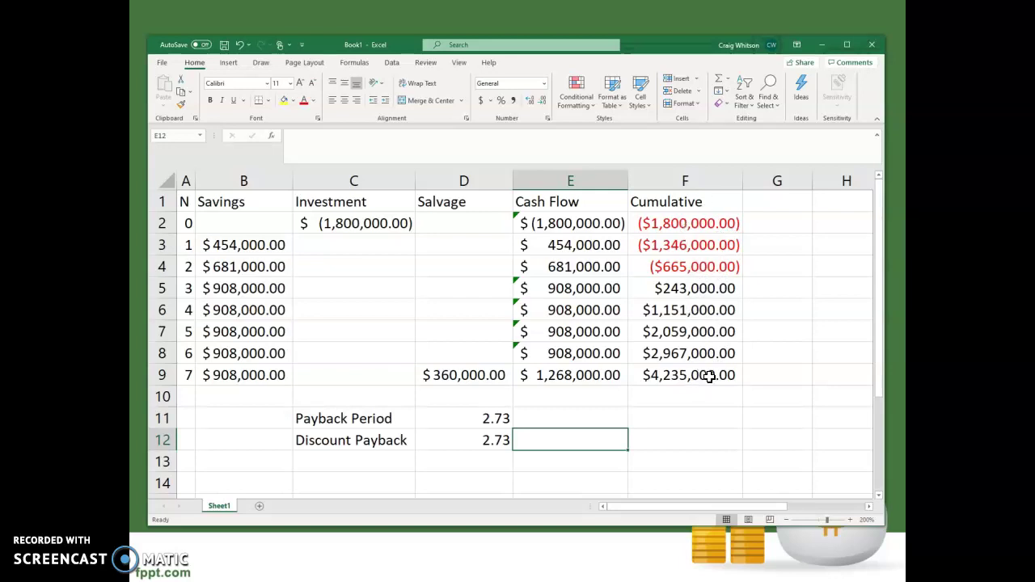
- Delete the Cumulative column and clear the payback results in C11:D12
right_click(688, 176)
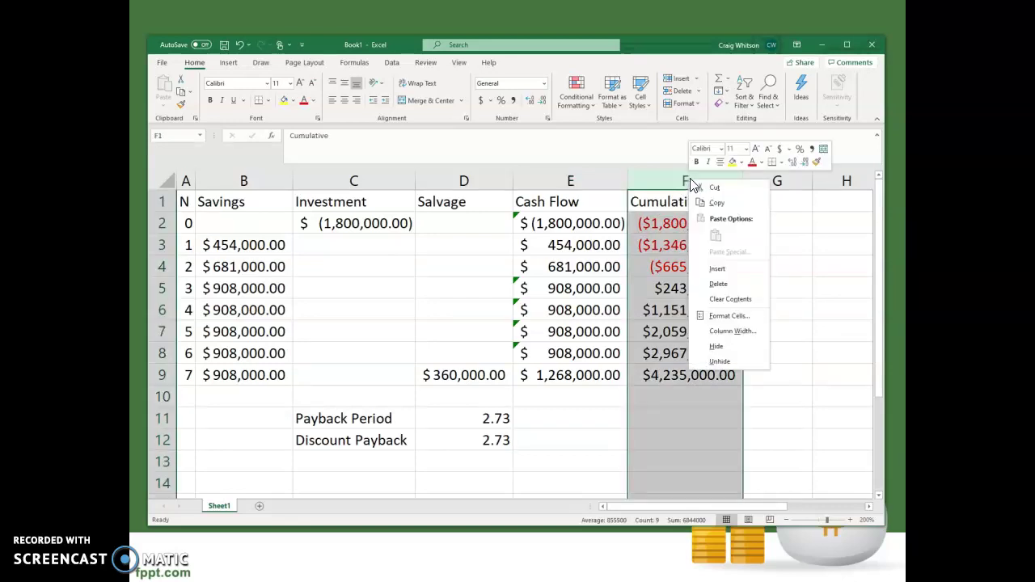
left_click(719, 283)
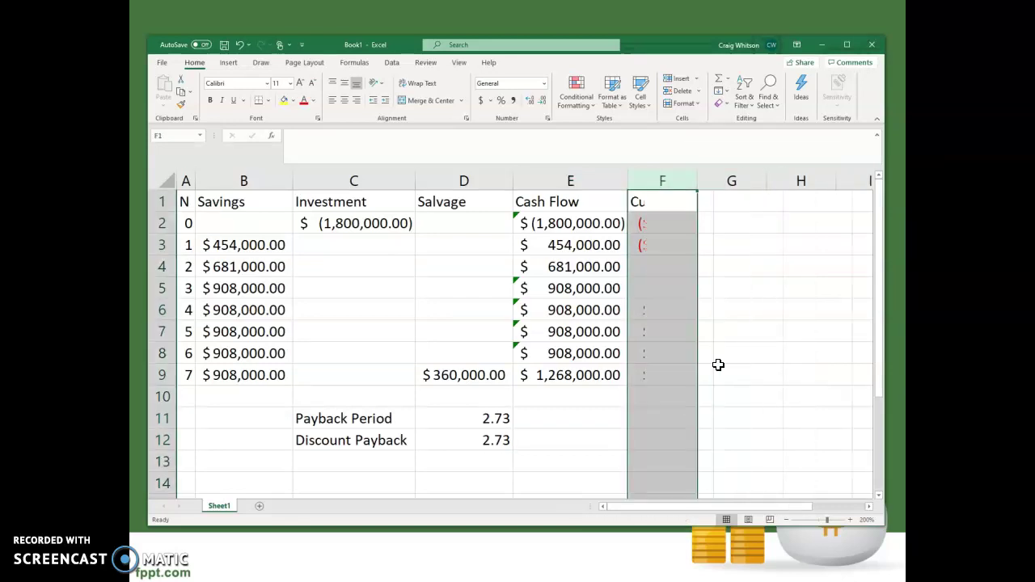
left_click(620, 453)
left_click_drag(403, 416, 468, 439)
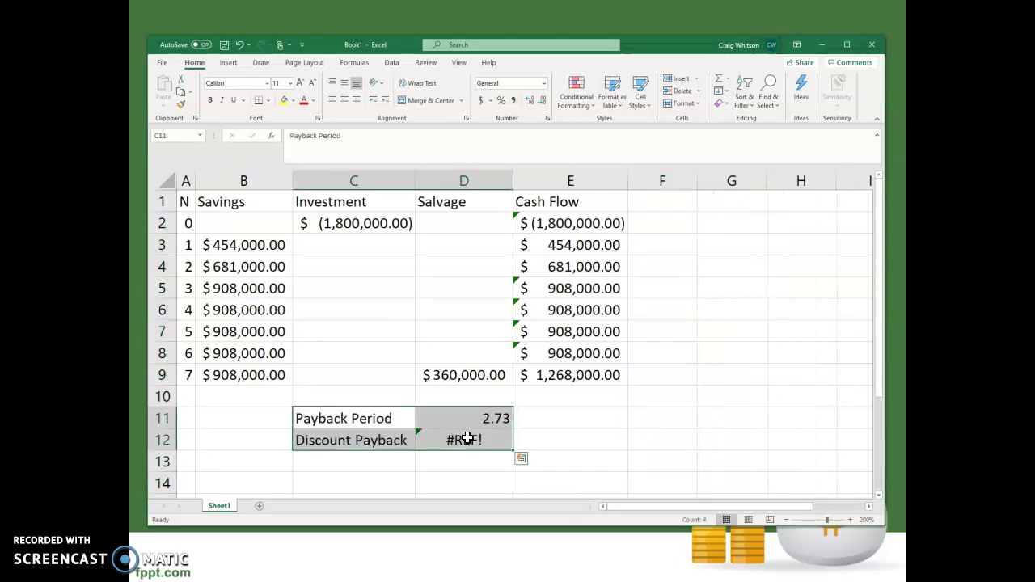
key("Delete")
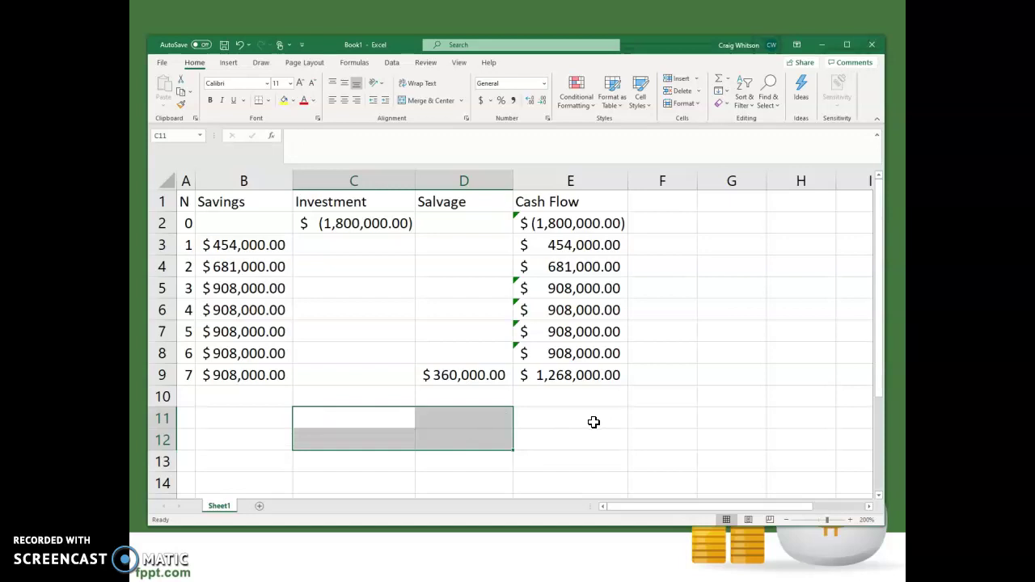
left_click(672, 203)
- Head column F 'PV' and enter =PV(.15,A2,,E2) in F2, giving $1,800,000.00
type("PV")
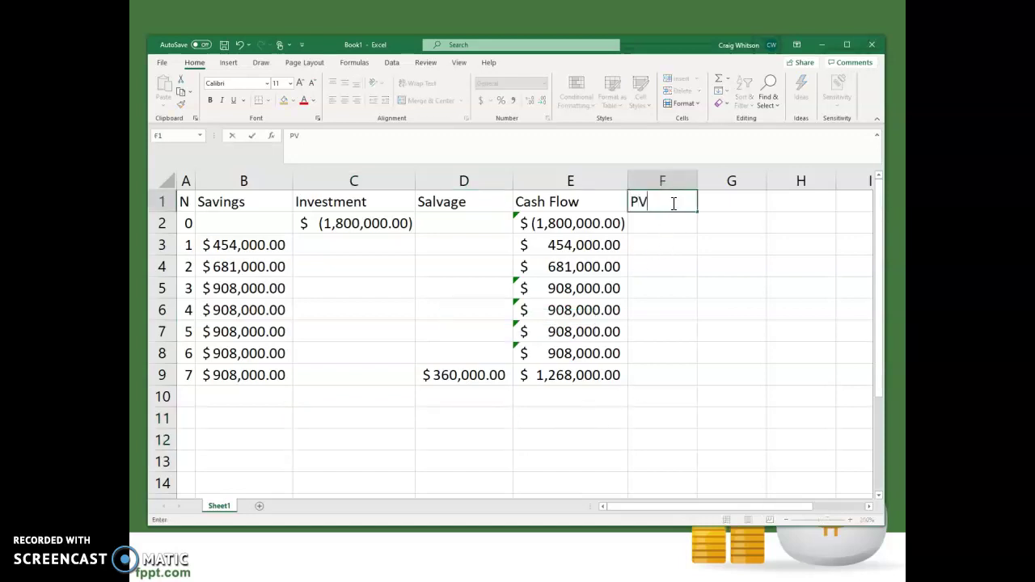
key("Return")
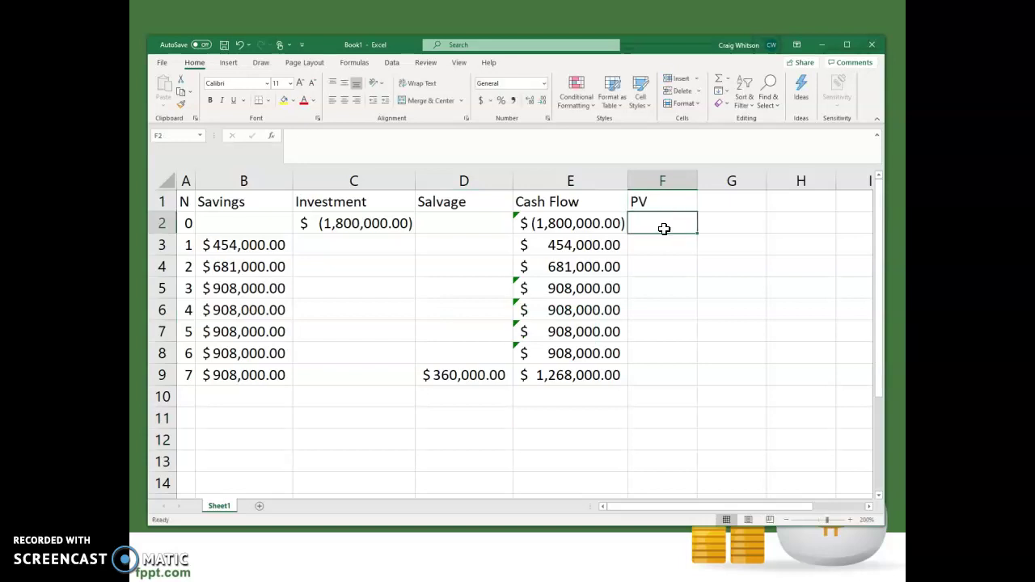
left_click(663, 222)
type("=")
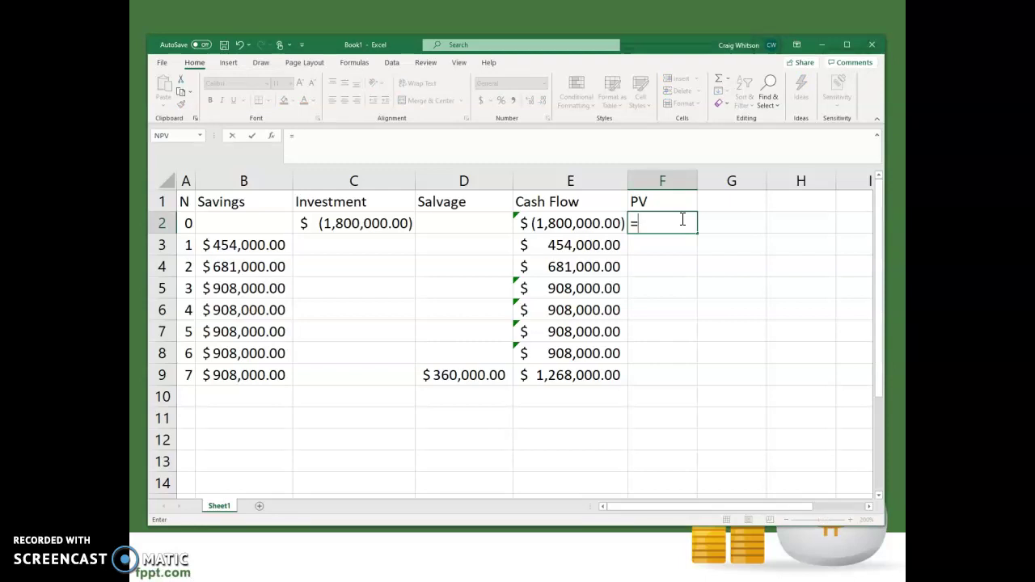
type("PV(.1")
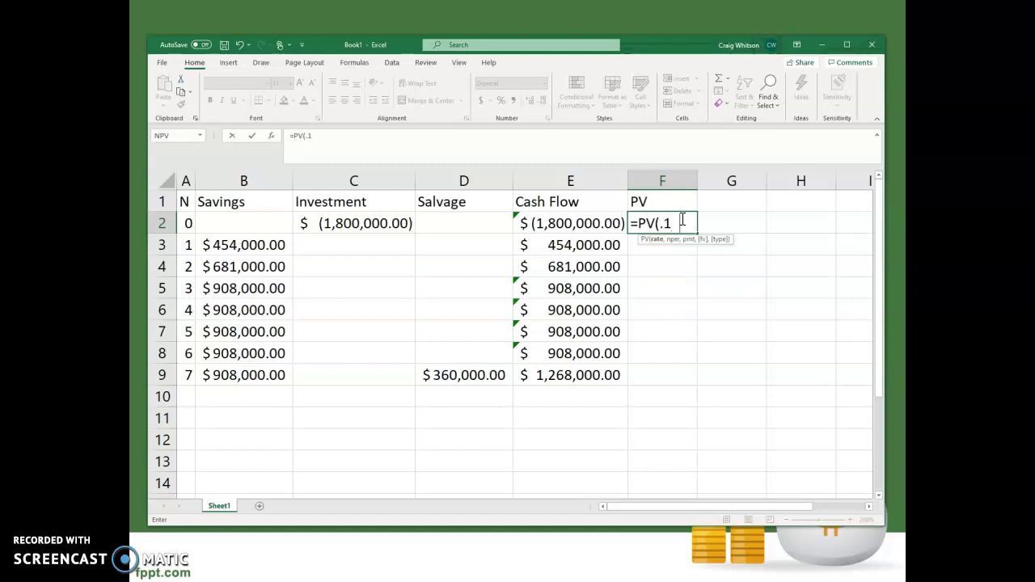
type("5,")
left_click(188, 223)
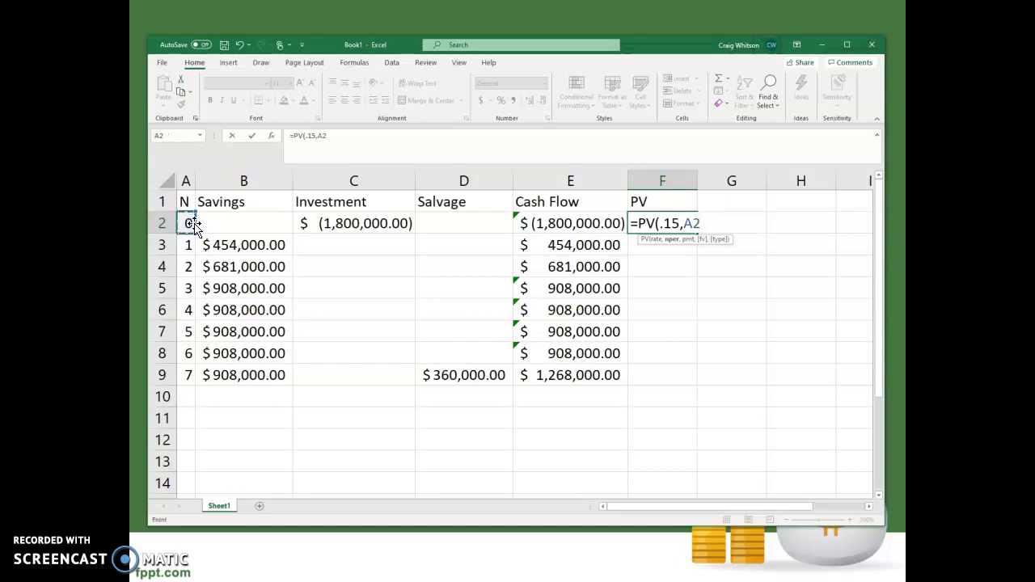
type(",,")
left_click(603, 223)
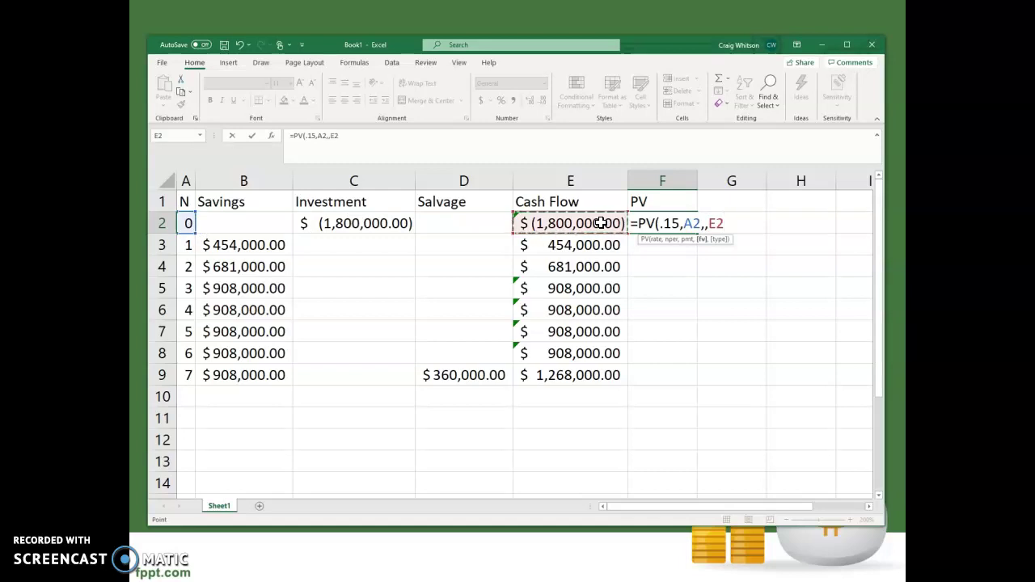
type(")")
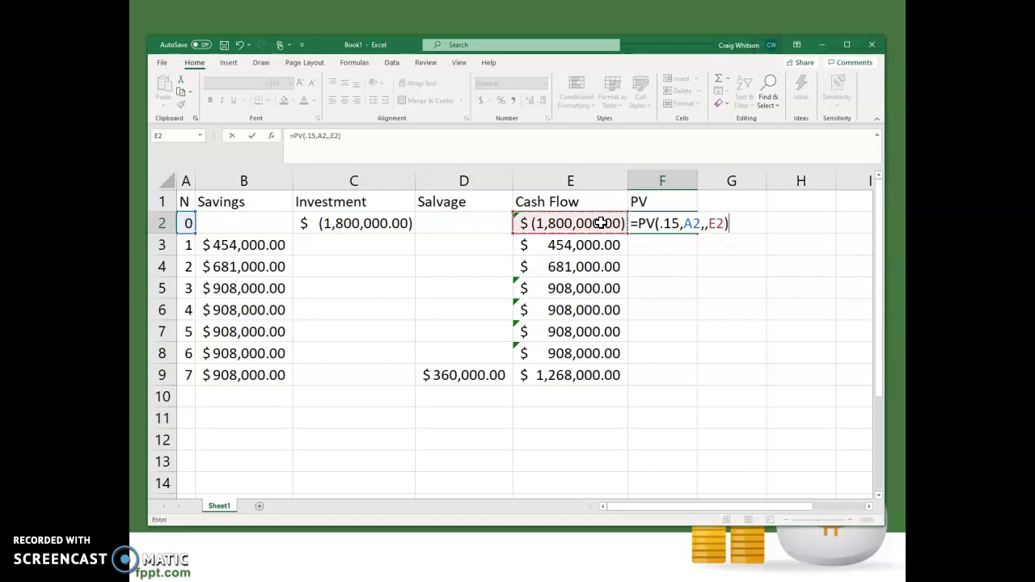
key("Return")
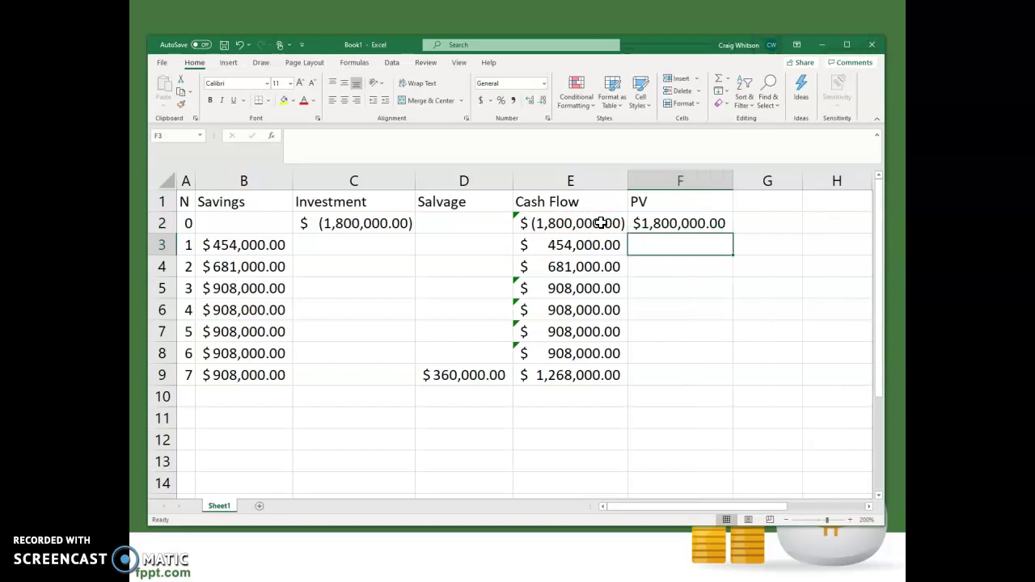
- Change F2's formula to =PV(0.15,A2,,-E2) so the cash flow is negated
left_click(154, 569)
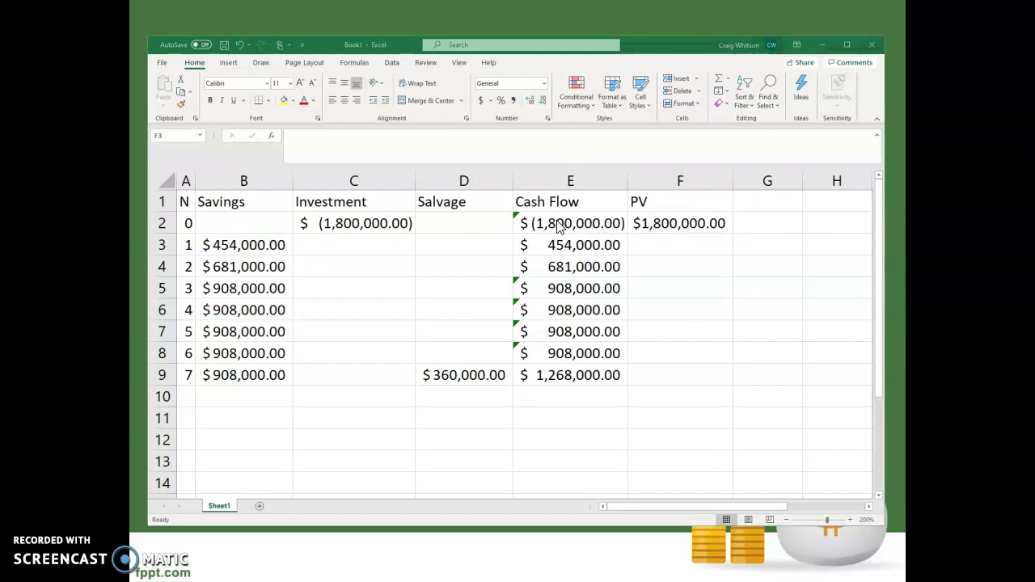
left_click(675, 227)
left_click(335, 136)
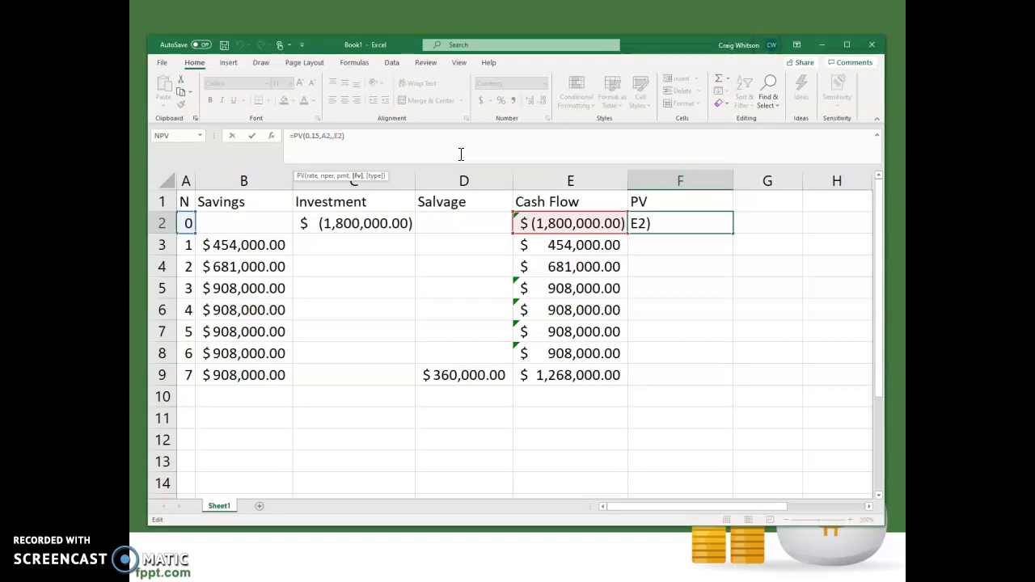
type("-")
key("Return")
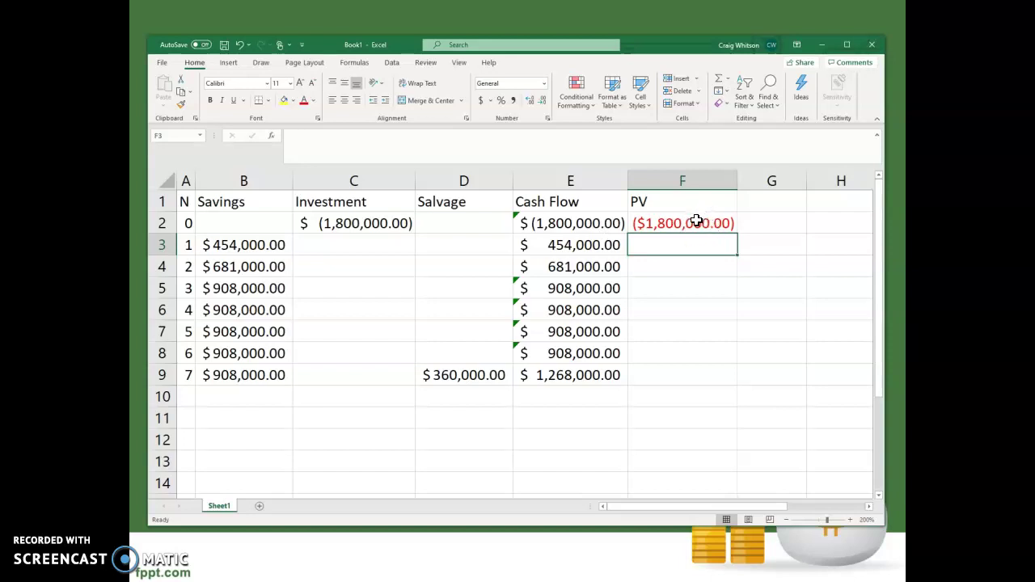
- Fill the PV formula from F2 down to F9 for every year
left_click(603, 248)
left_click(716, 225)
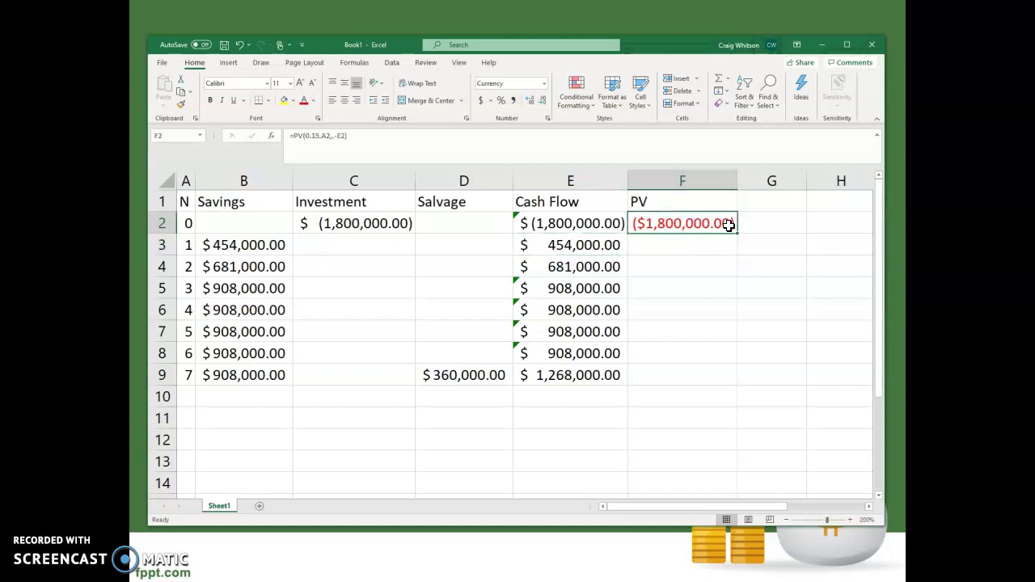
left_click_drag(737, 235, 723, 379)
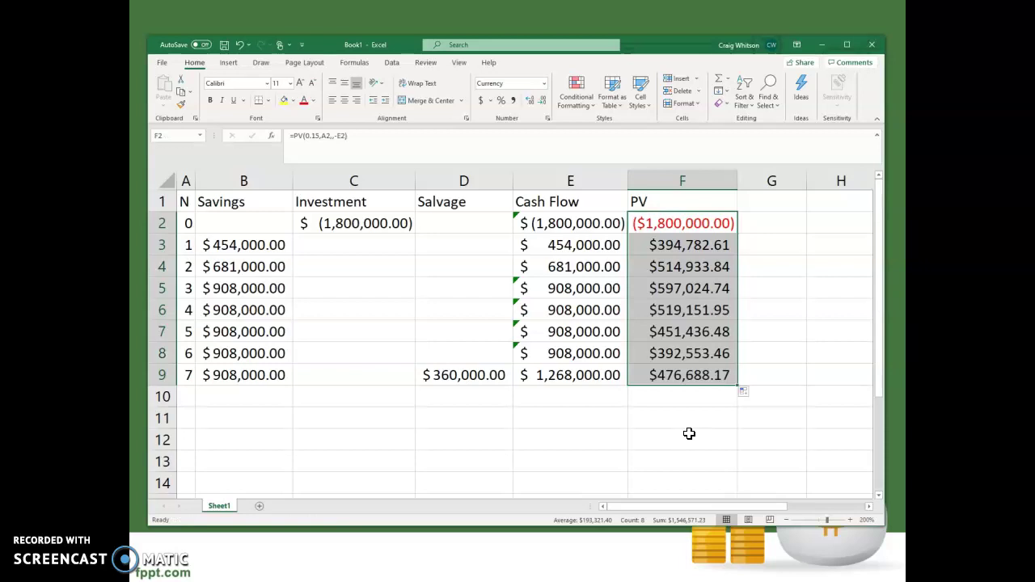
left_click(687, 419)
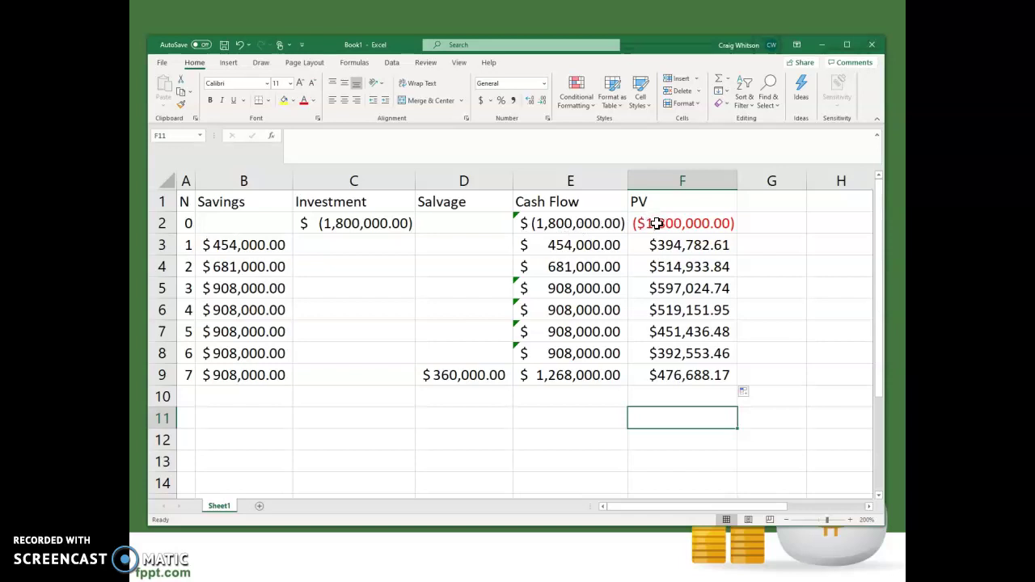
left_click(593, 248)
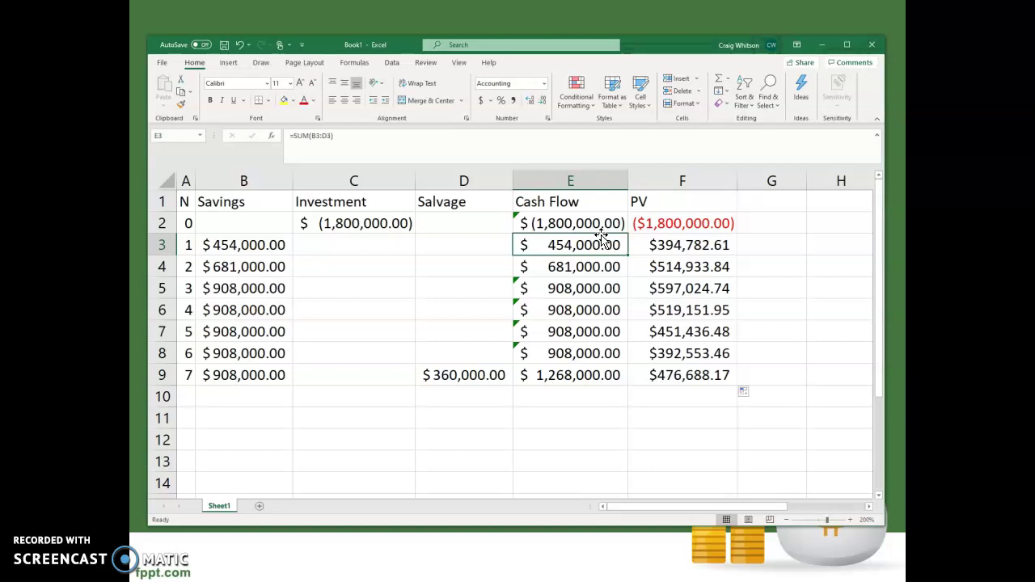
left_click(678, 244)
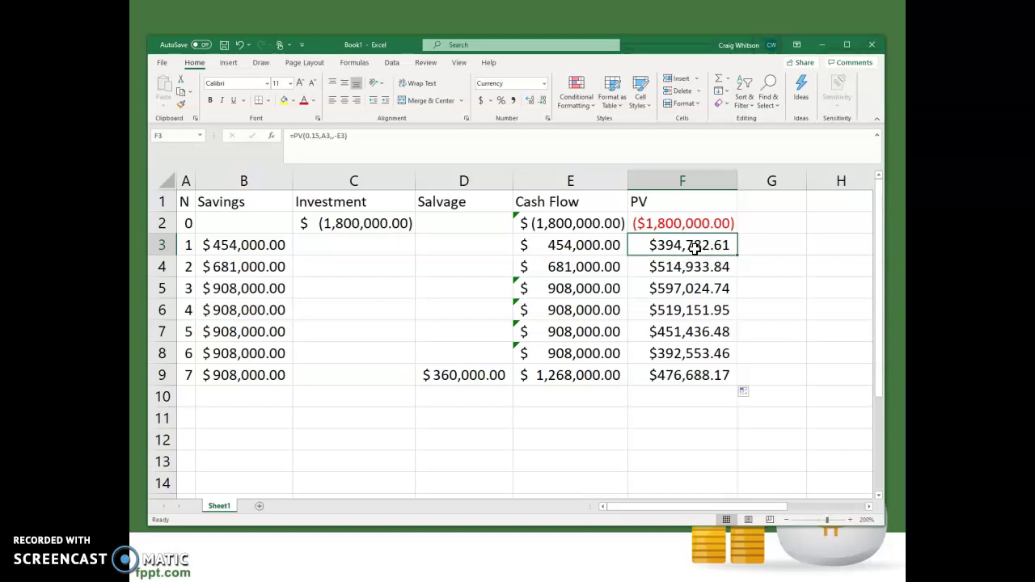
key("Left")
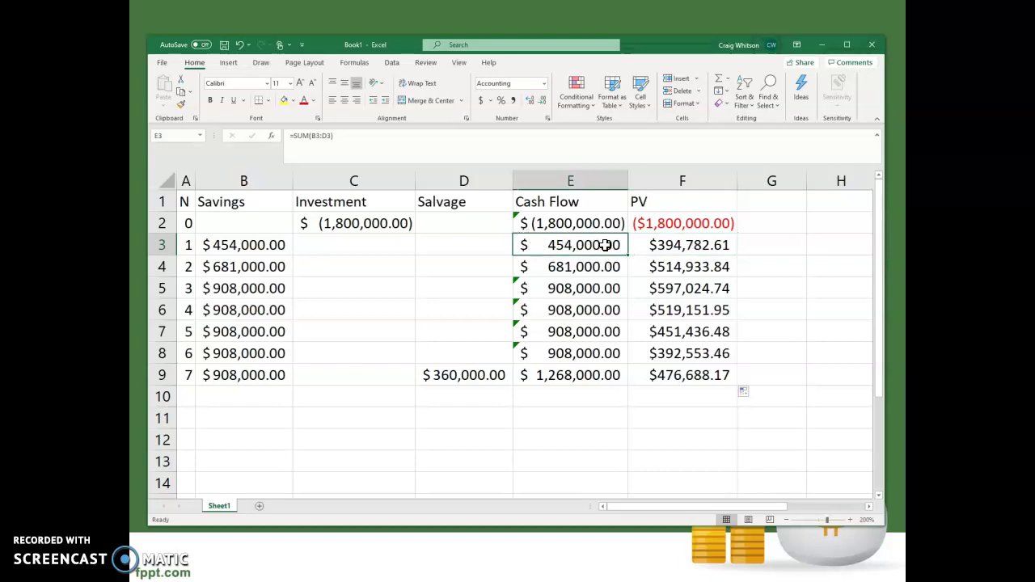
left_click(660, 243)
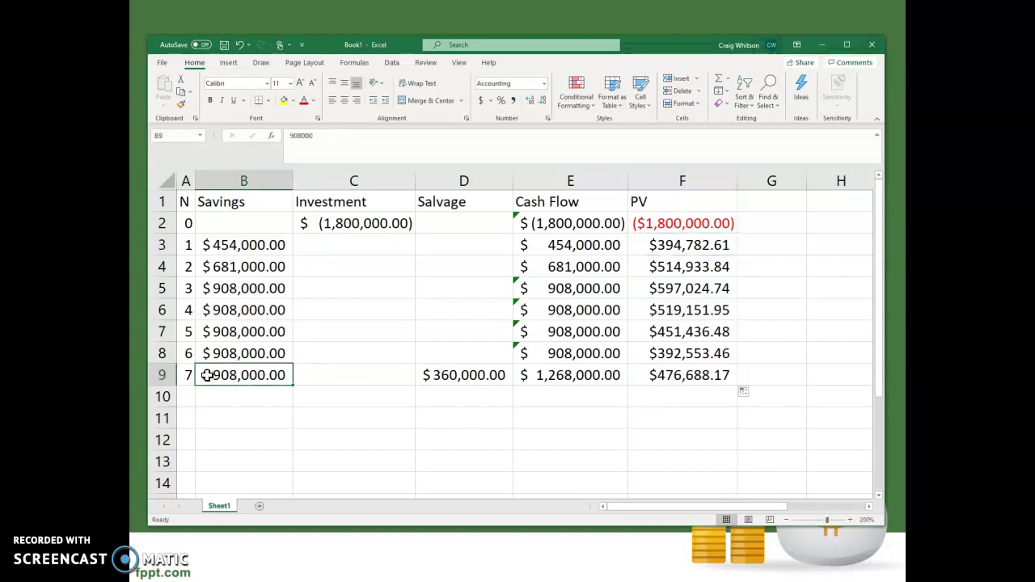
left_click_drag(185, 376, 659, 379)
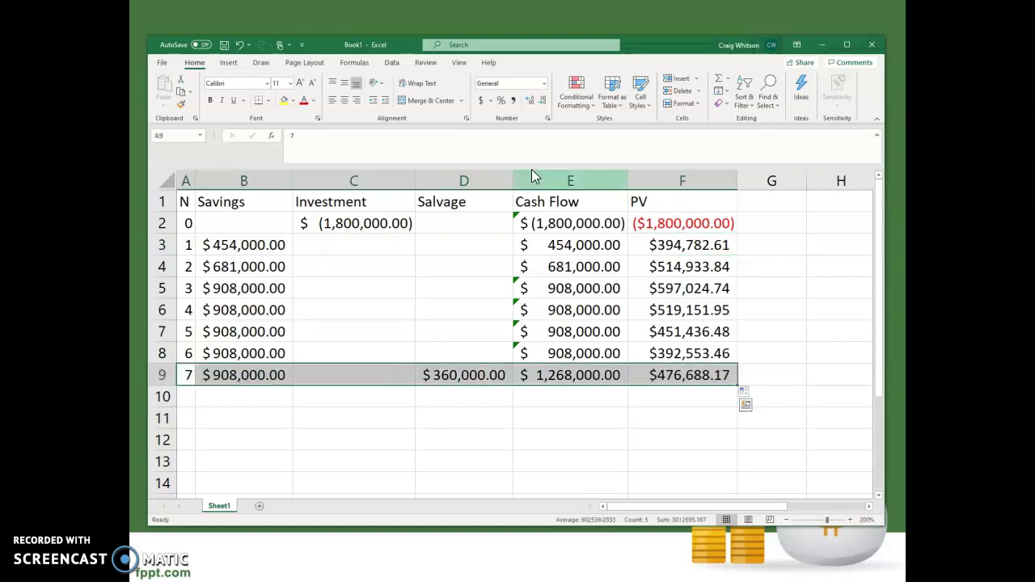
left_click(665, 394)
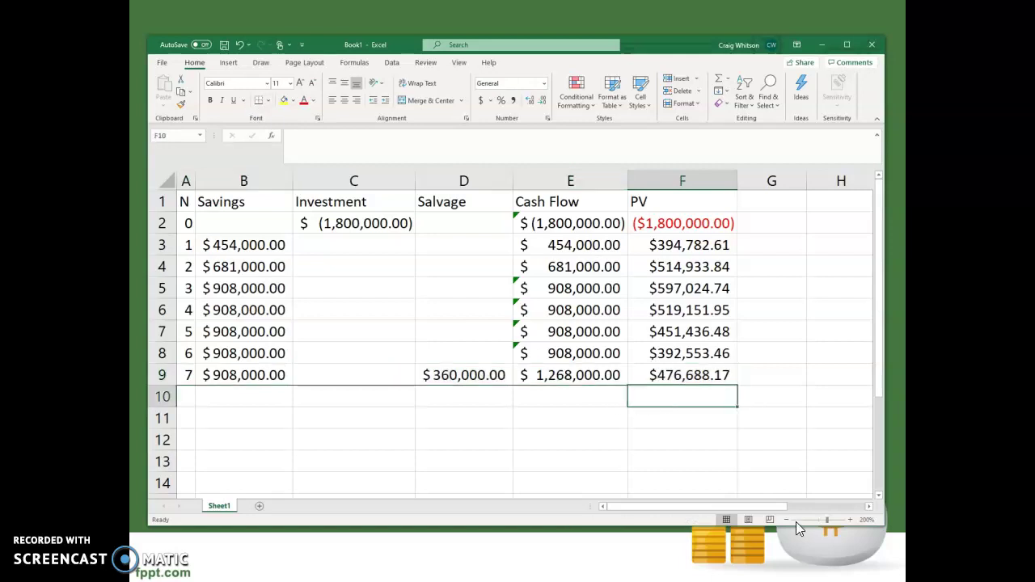
- Enter =SUM(F2:F9) in F10 for $1,546,571.23, then switch to the NPW Example slide
type("=")
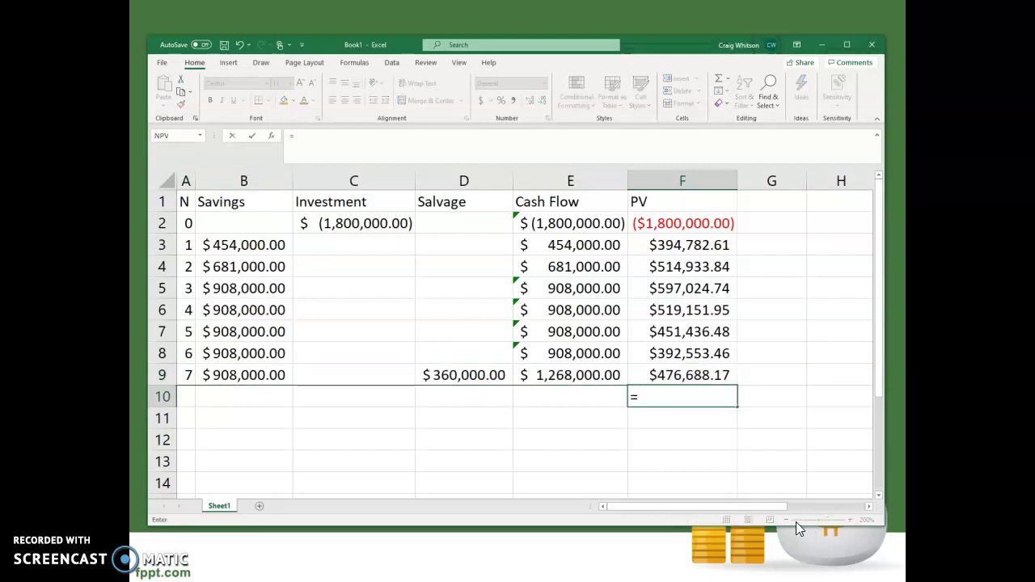
type("sum(")
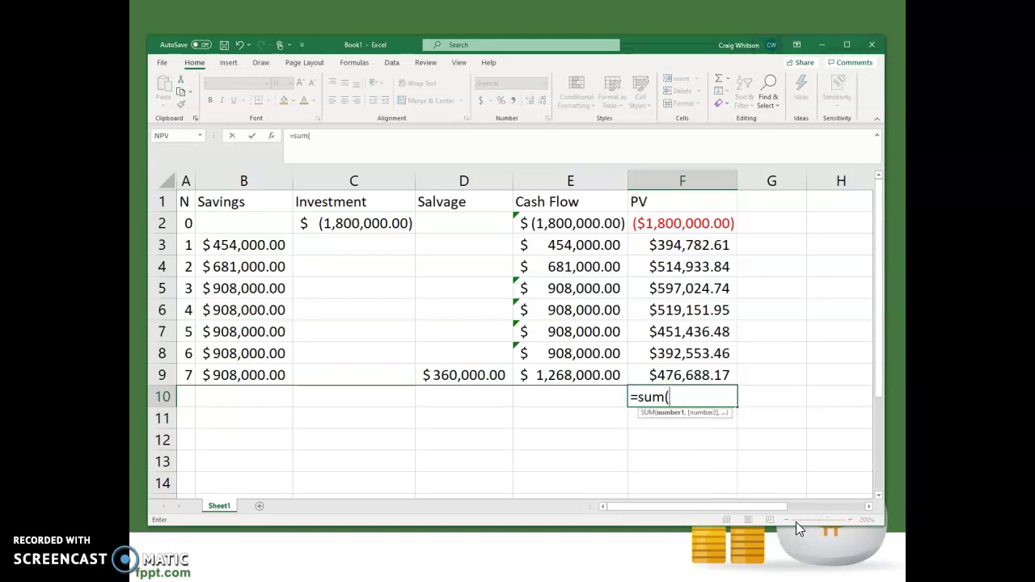
left_click_drag(686, 222, 678, 372)
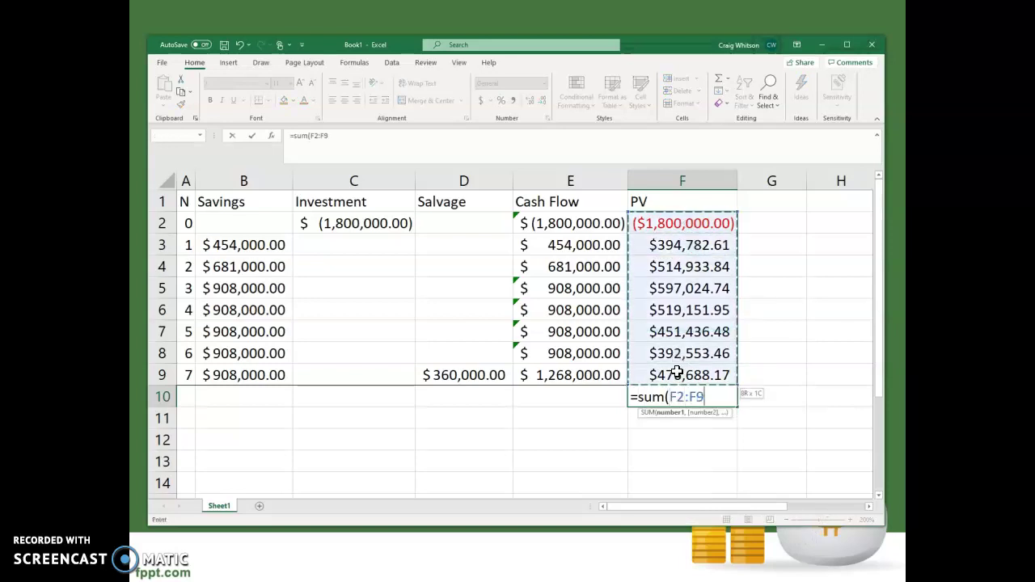
key("Return")
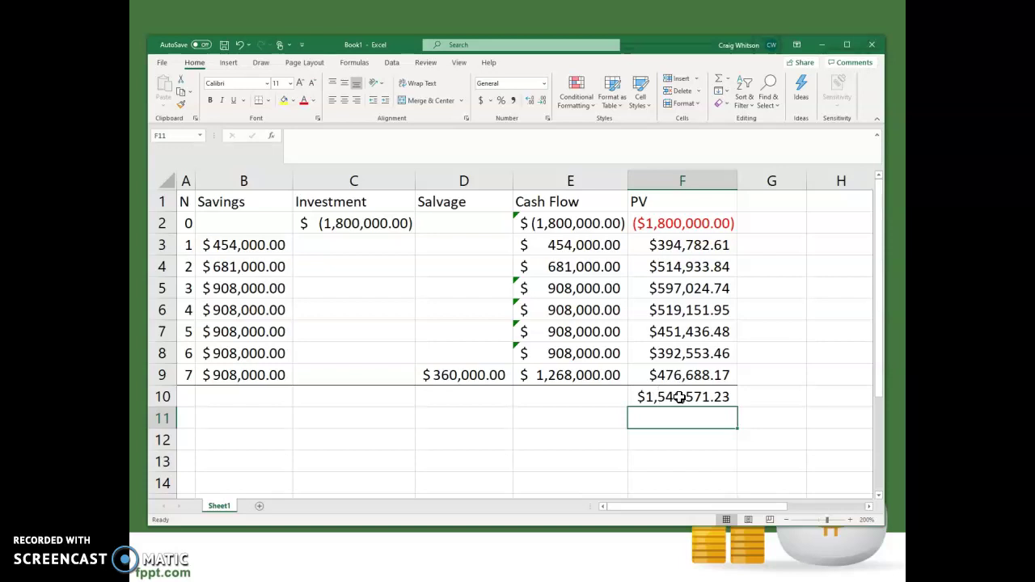
left_click(668, 399)
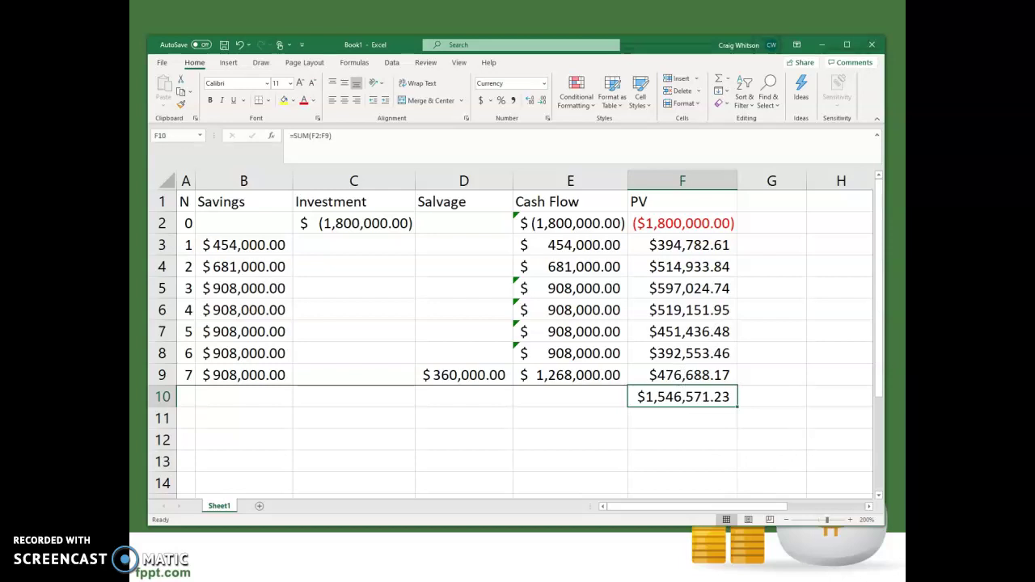
key("alt+Tab")
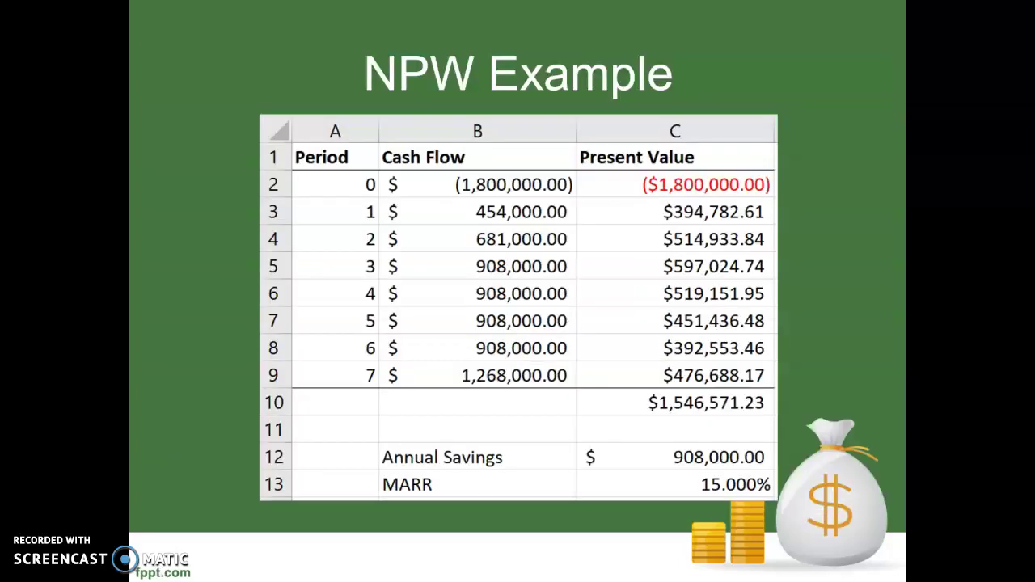